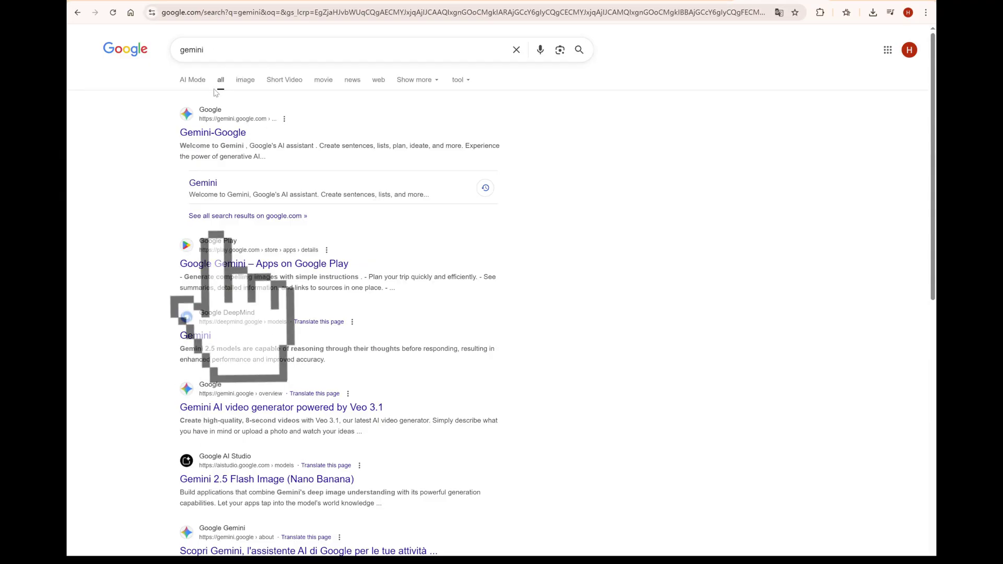
Generate a grainy 90s Halloween poster of the portrait with Ghostface in the doorway, and enlarge it
left_click(213, 133)
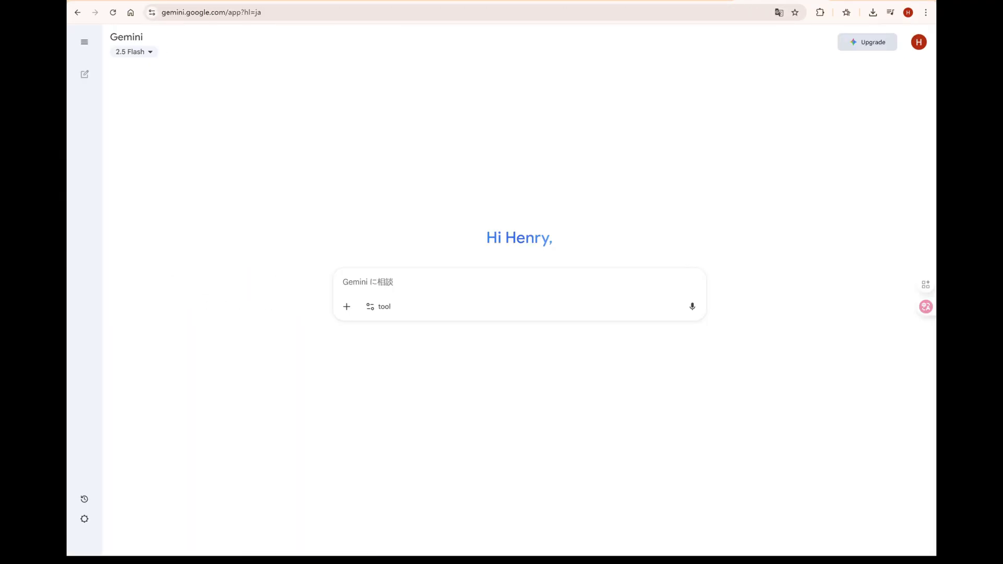
left_click_drag(519, 294, 485, 306)
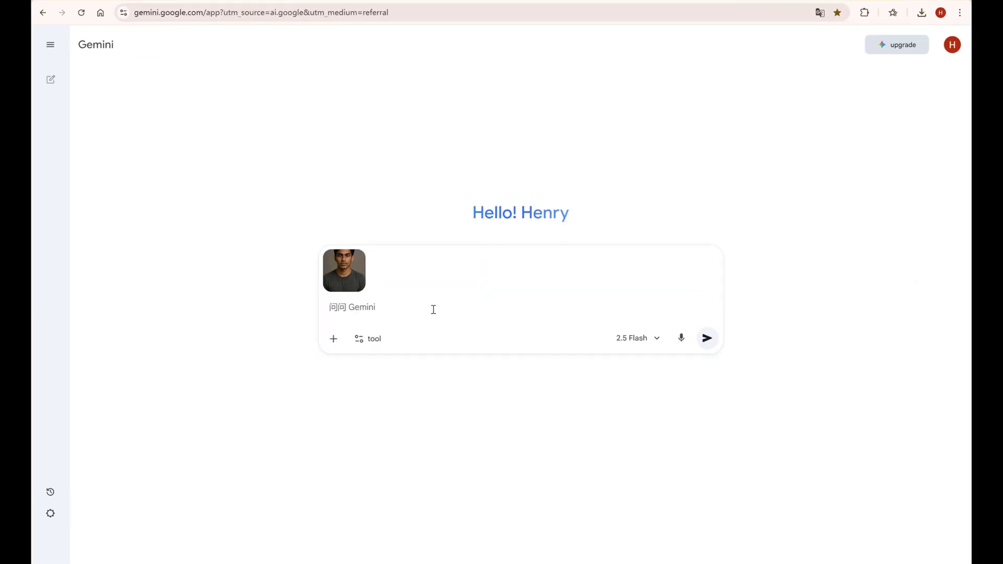
key("ctrl+v")
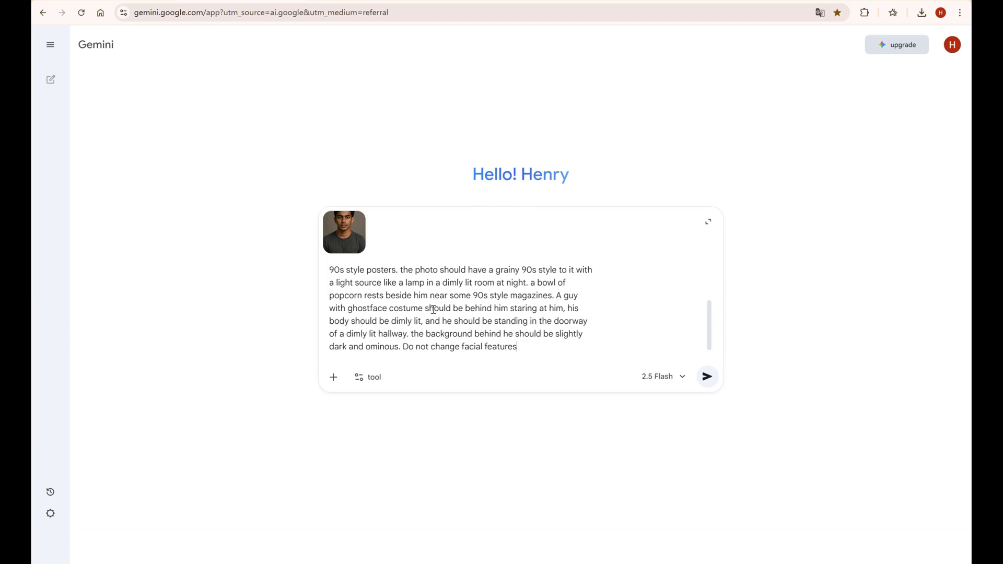
left_click(708, 377)
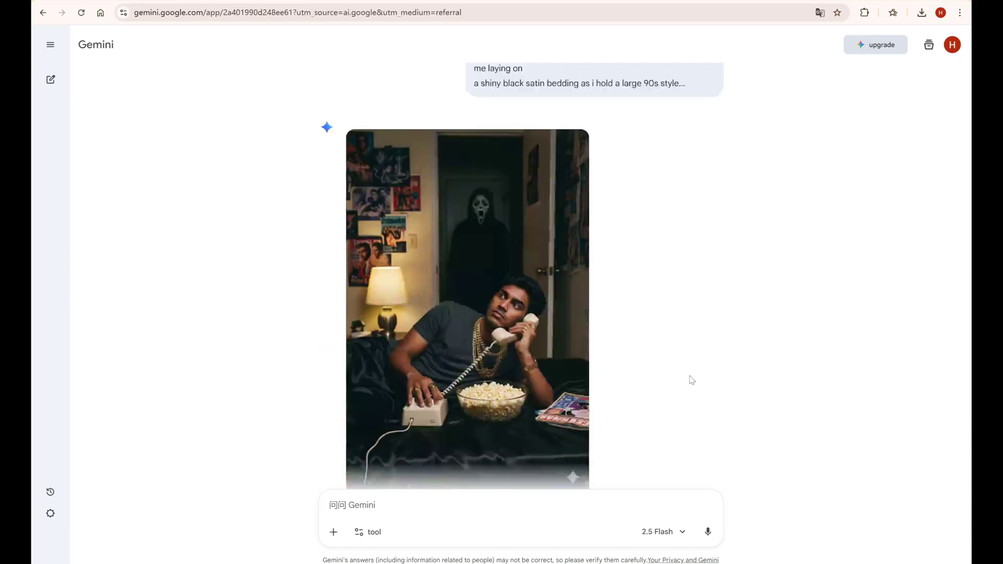
left_click(531, 332)
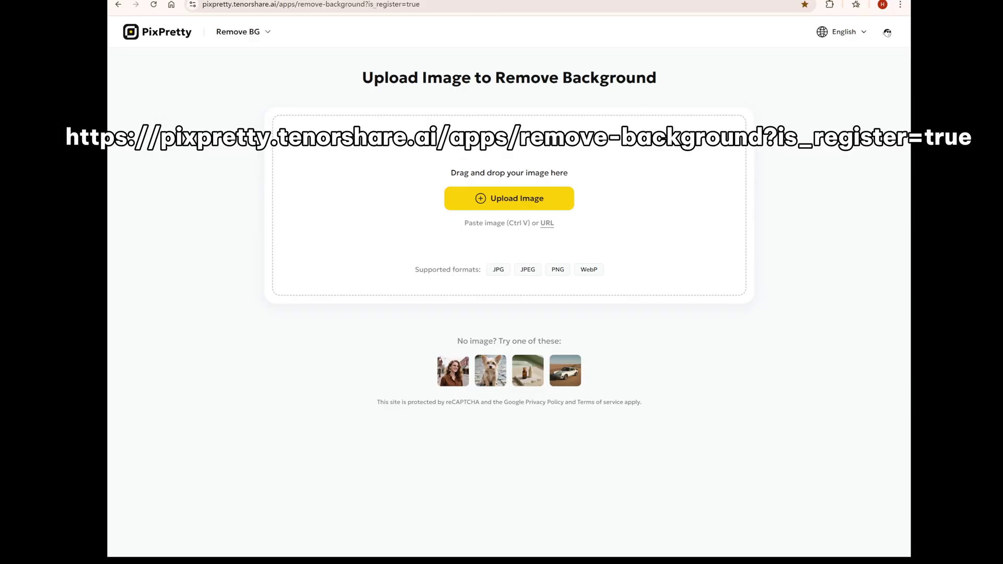
Paste the original portrait into PixPretty's Remove Background page to start removing its background
key("ctrl+v")
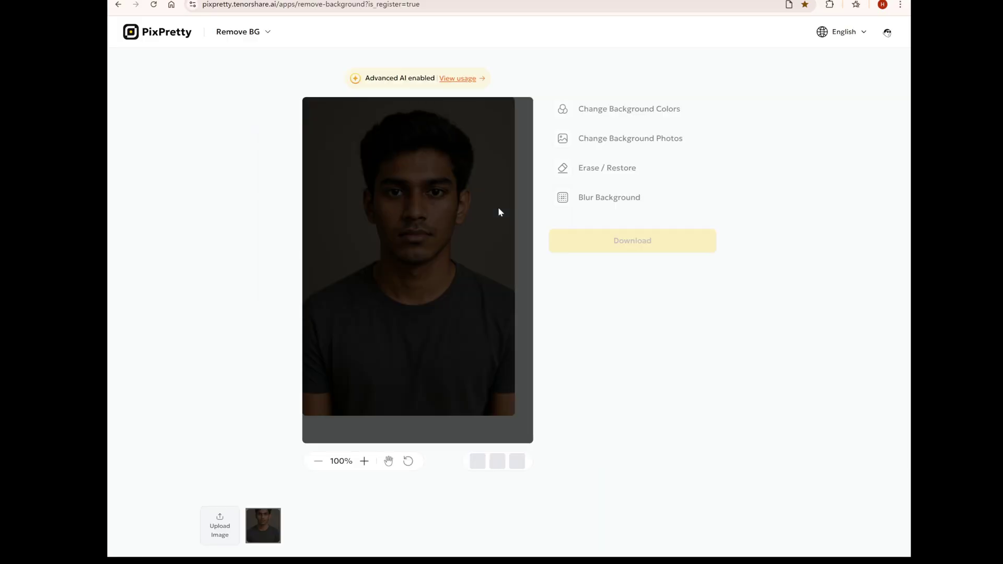